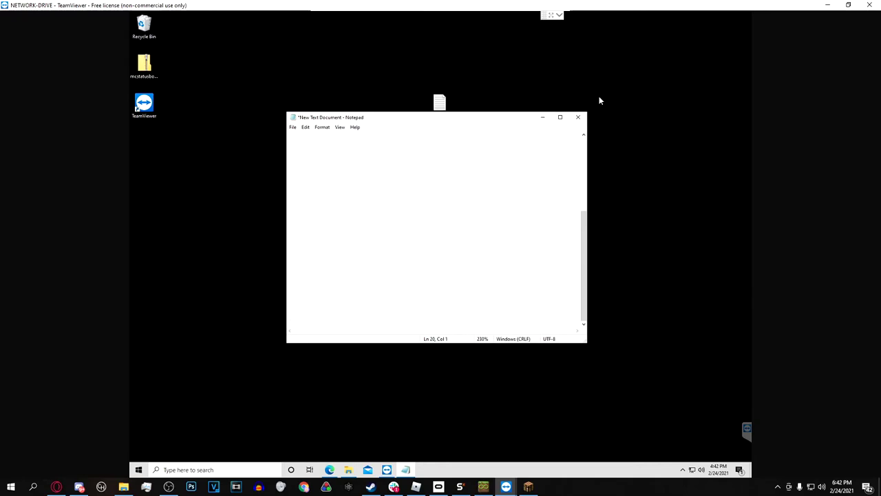
Write the example server address 111.111.111.12:22323 on the last line of the notes
{"action": "type", "text": "111.1"}
{"action": "type", "text": "11.111.111.1"}
{"action": "type", "text": "2"}
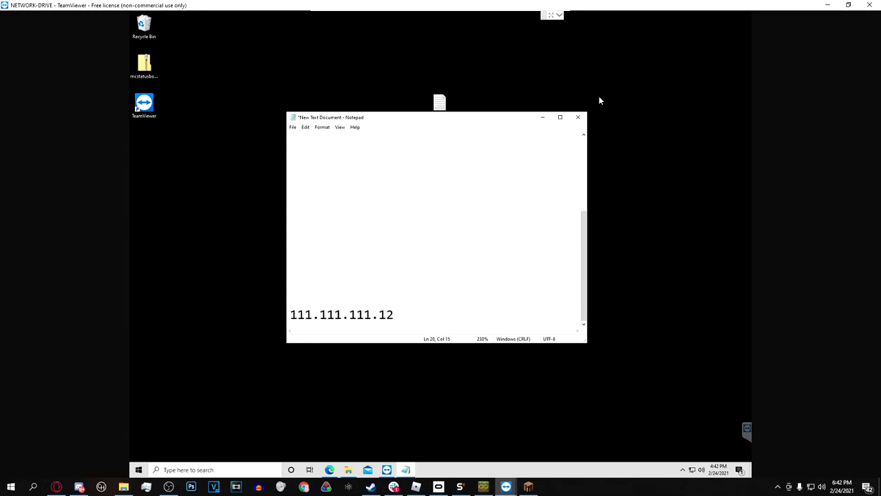
{"action": "type", "text": ":223234"}
{"action": "key", "text": "BackSpace"}
{"action": "key", "text": "Return"}
{"action": "key", "text": "BackSpace"}
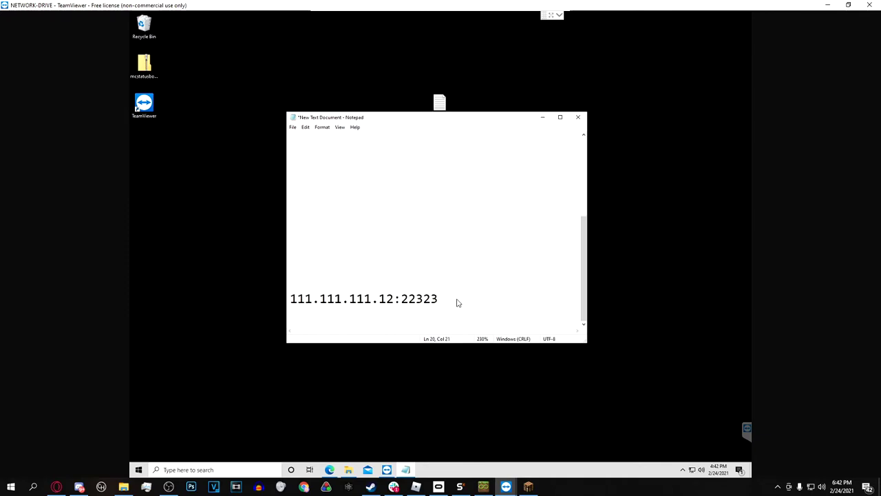
{"action": "left_click_drag", "start_coordinate": [457, 301], "coordinate": [289, 304]}
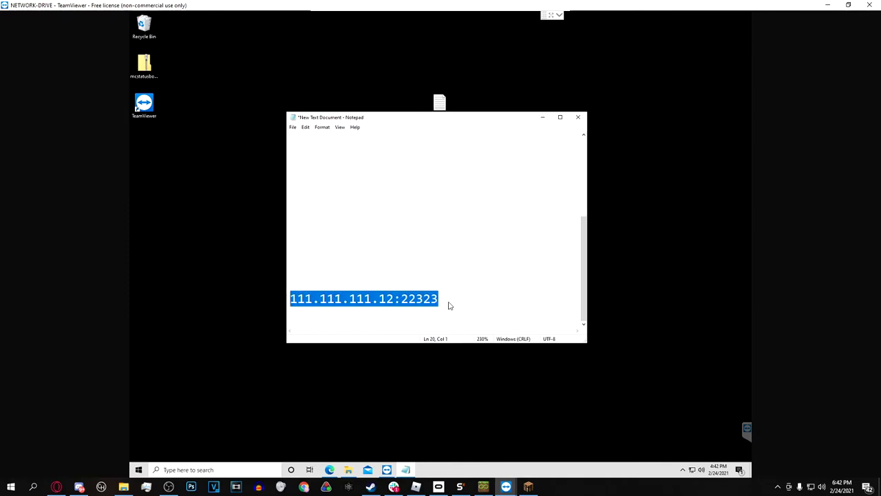
{"action": "left_click", "coordinate": [450, 306]}
Add the example hostname address mymcserver.ddns.net:22323 on a new line below the IP address
{"action": "key", "text": "Return"}
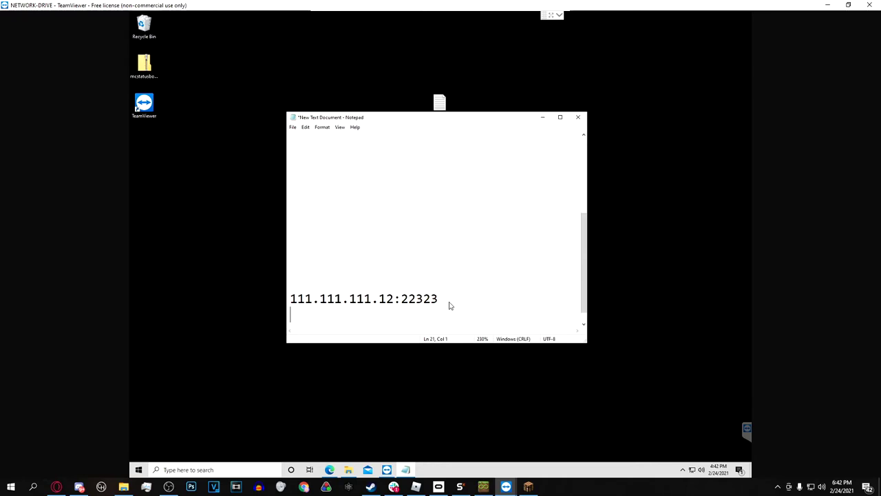
{"action": "type", "text": "mymcserver.ddns.net"}
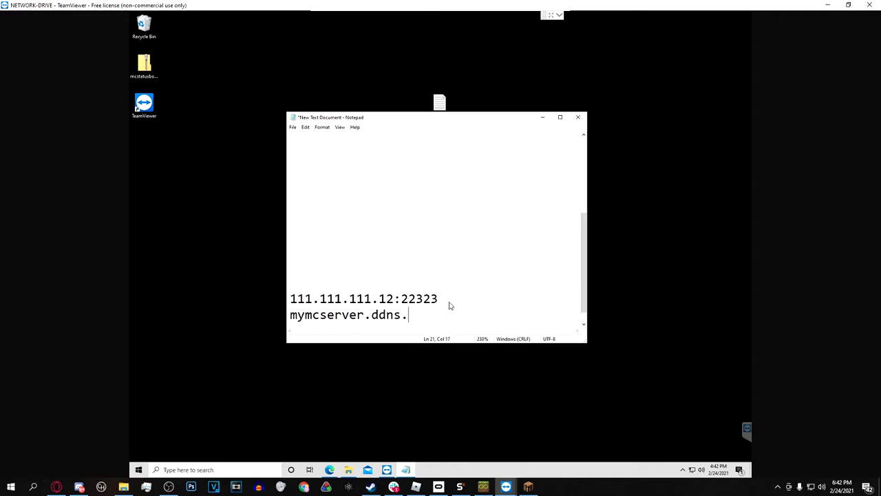
{"action": "type", "text": ":22323"}
{"action": "left_click_drag", "start_coordinate": [479, 316], "coordinate": [416, 299]}
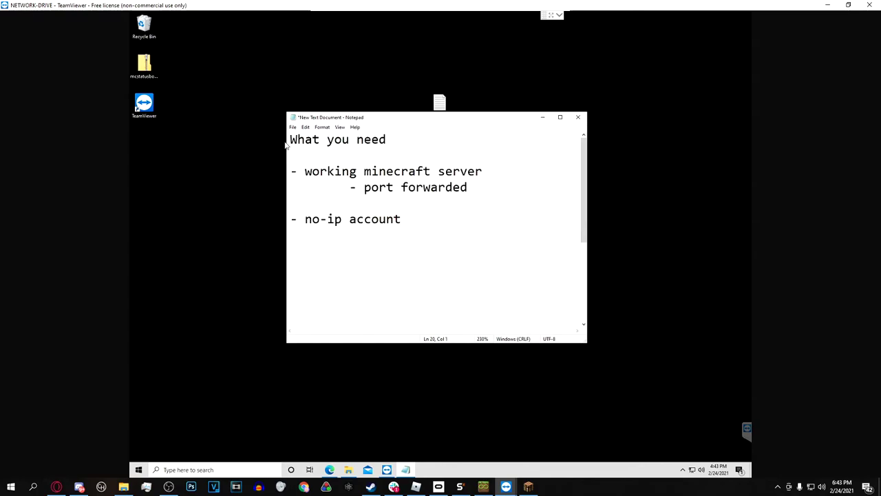
Review the "What you need" list in the notes, covering the port-forwarded Minecraft server and the no-ip account
{"action": "left_click_drag", "start_coordinate": [290, 140], "coordinate": [399, 142]}
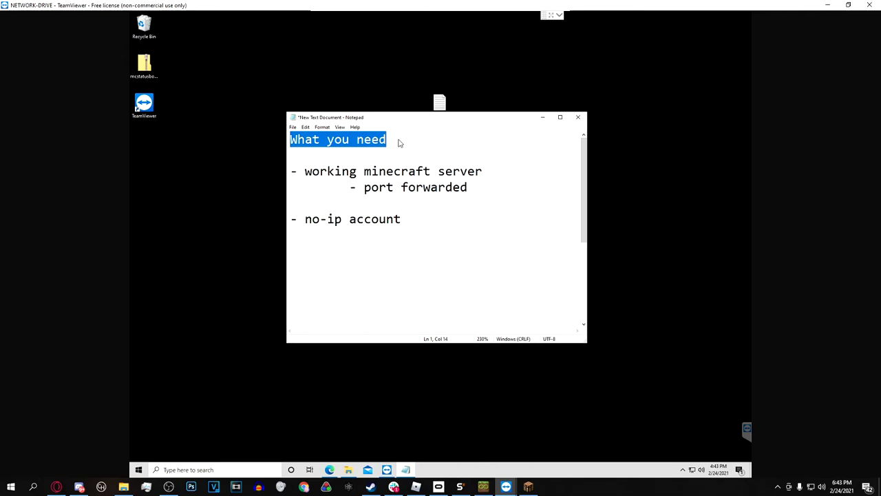
{"action": "left_click", "coordinate": [399, 142]}
{"action": "left_click_drag", "start_coordinate": [301, 173], "coordinate": [482, 173]}
{"action": "left_click", "coordinate": [364, 188]}
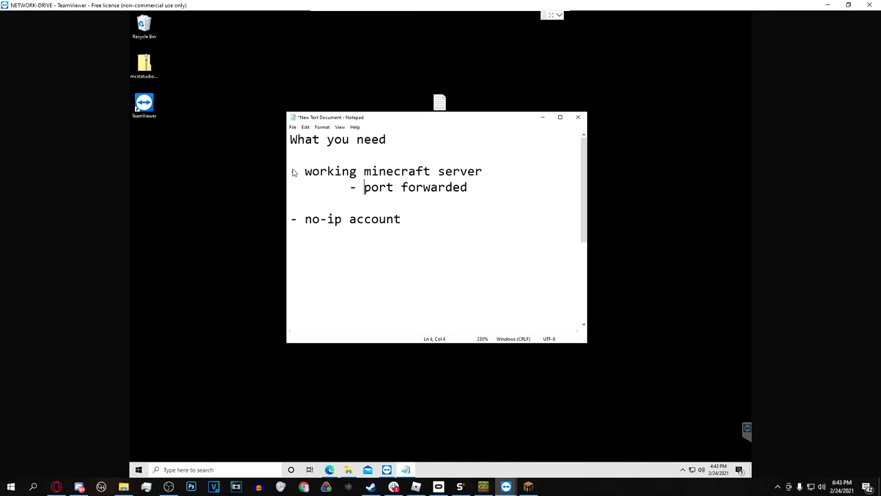
{"action": "left_click", "coordinate": [293, 172]}
{"action": "key", "text": "shift+Down"}
{"action": "key", "text": "shift+End"}
{"action": "left_click_drag", "start_coordinate": [518, 114], "coordinate": [601, 83]}
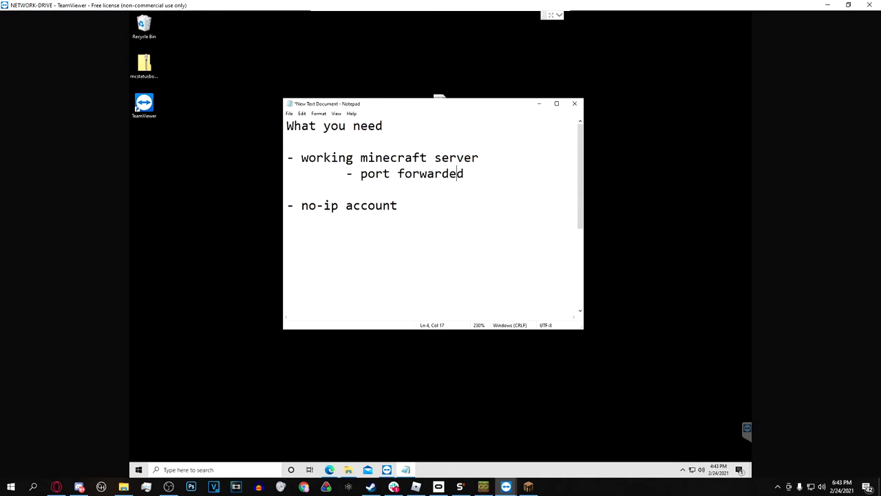
{"action": "left_click", "coordinate": [56, 487]}
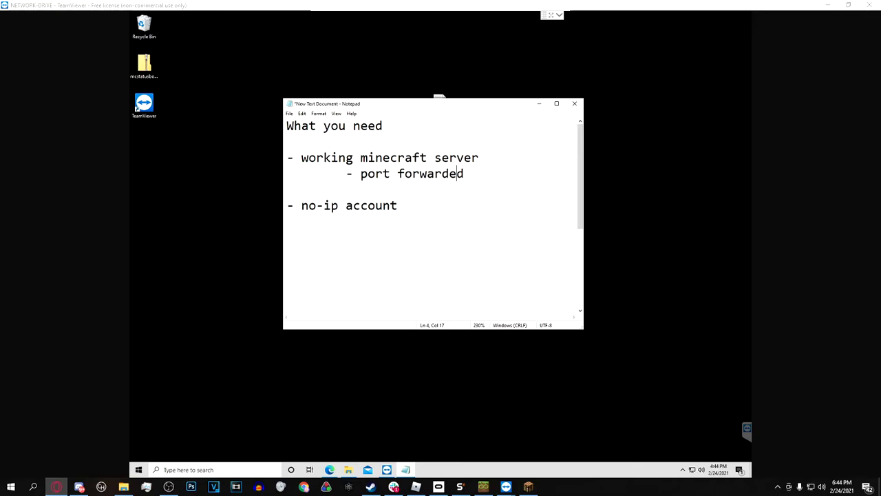
{"action": "left_click", "coordinate": [315, 172]}
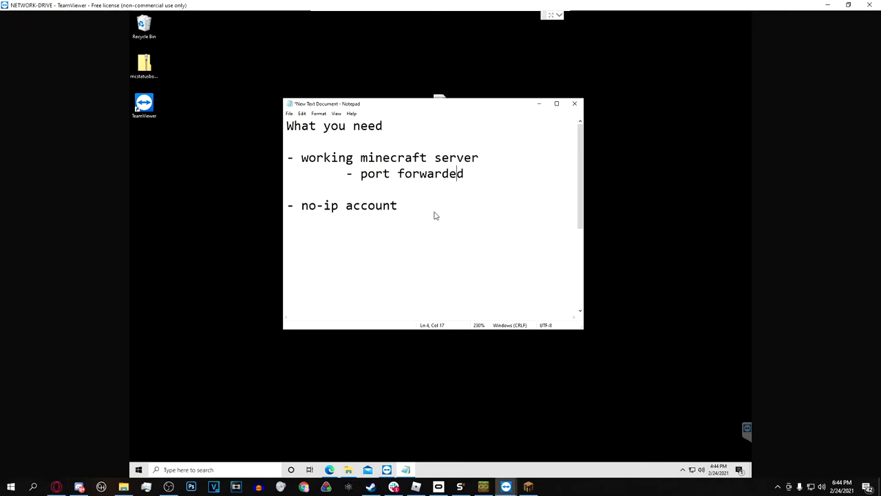
{"action": "left_click_drag", "start_coordinate": [376, 207], "coordinate": [426, 194]}
{"action": "left_click", "coordinate": [422, 185]}
{"action": "left_click_drag", "start_coordinate": [302, 157], "coordinate": [478, 178]}
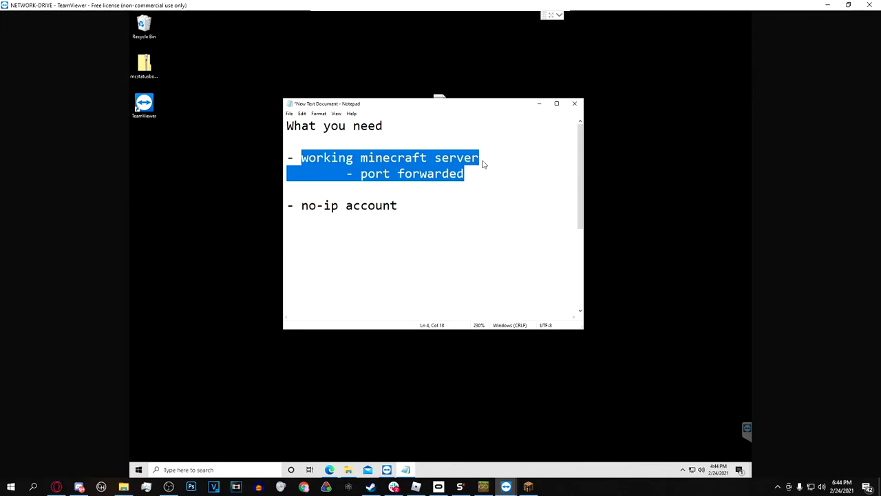
{"action": "left_click", "coordinate": [483, 162]}
{"action": "left_click_drag", "start_coordinate": [403, 210], "coordinate": [301, 210]}
Switch to Edge and look up the public IP address by searching for "what is my ip", closing the results tab when done
{"action": "left_click", "coordinate": [330, 469]}
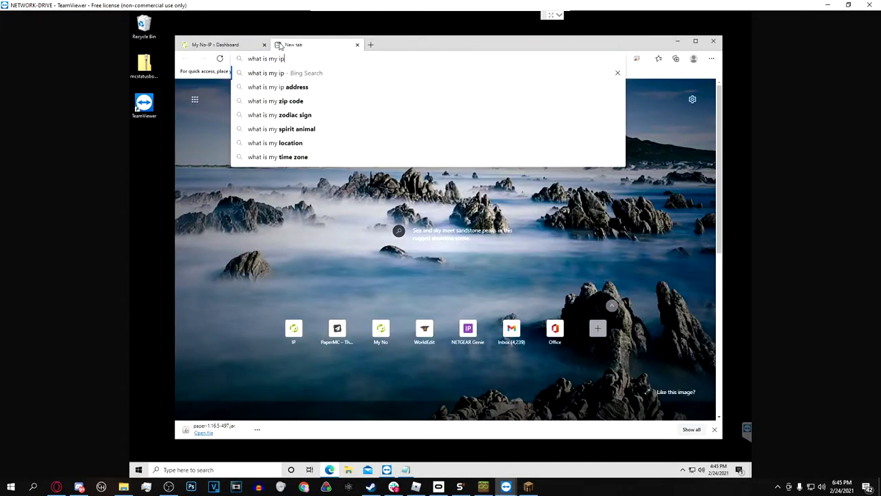
{"action": "key", "text": "Return"}
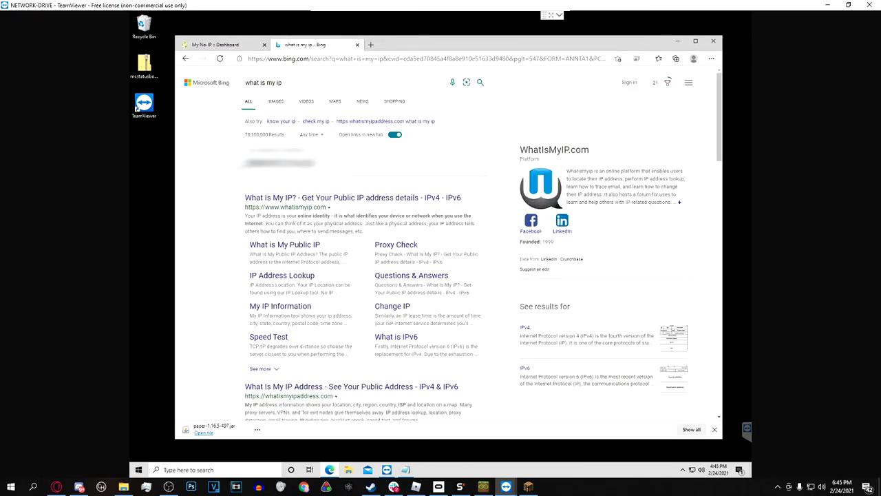
{"action": "left_click_drag", "start_coordinate": [316, 163], "coordinate": [244, 164]}
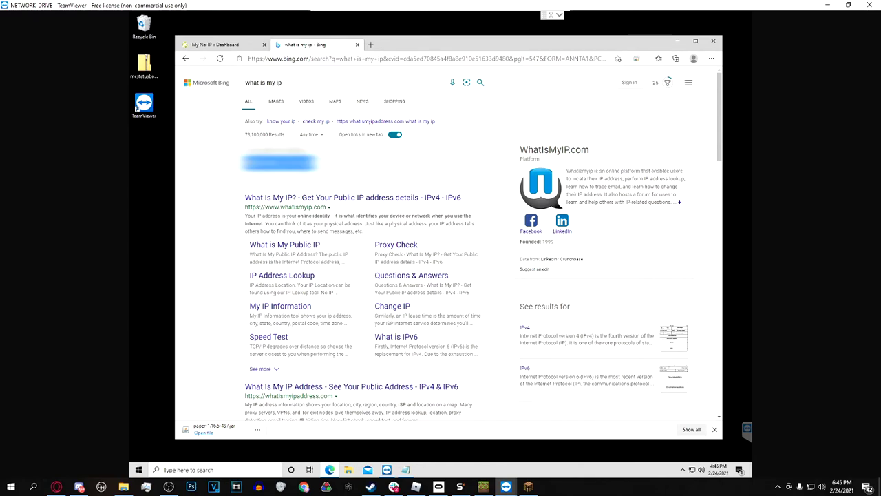
{"action": "left_click", "coordinate": [357, 45]}
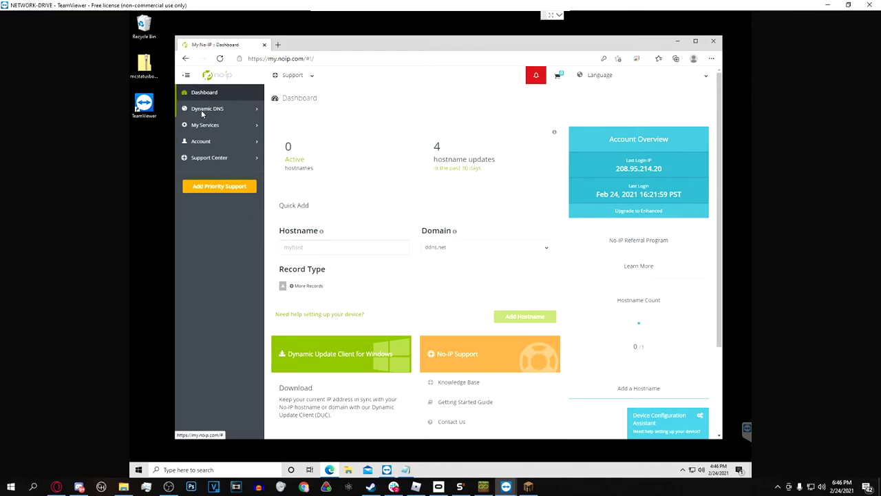
Begin a new hostname record on the No-IP Hostnames page and enter the chosen hostname
{"action": "left_click", "coordinate": [257, 112]}
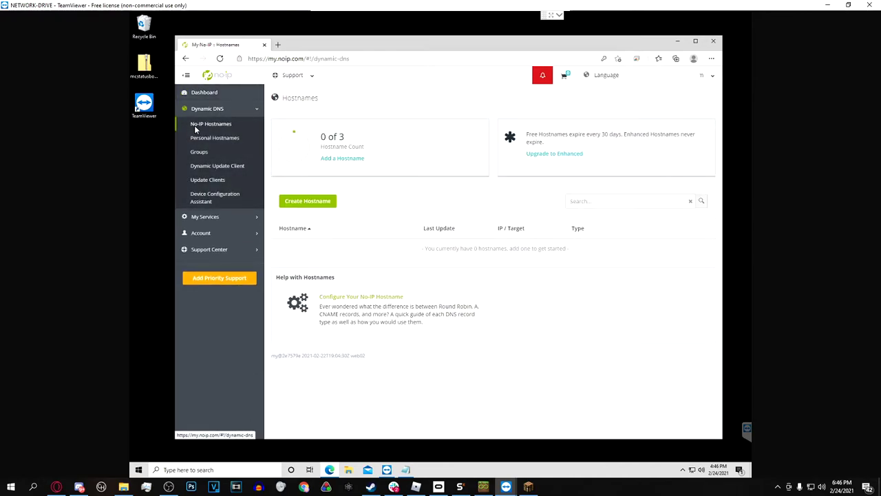
{"action": "left_click", "coordinate": [307, 204]}
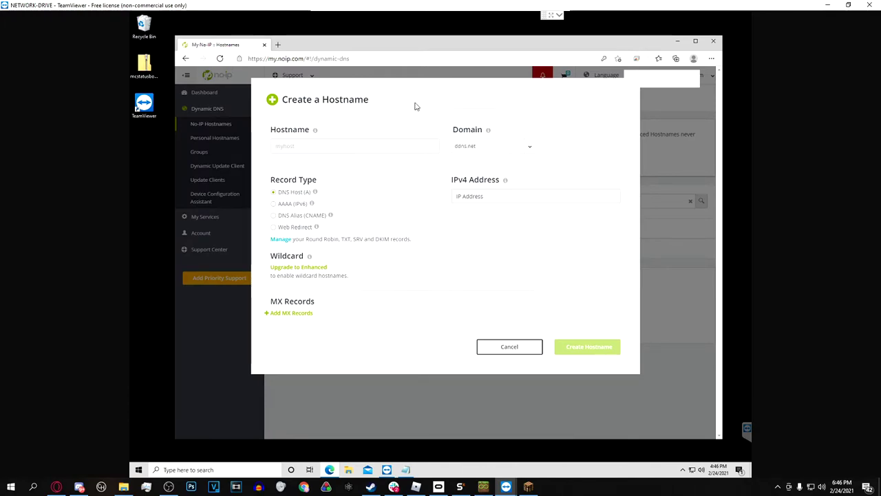
{"action": "left_click", "coordinate": [291, 152]}
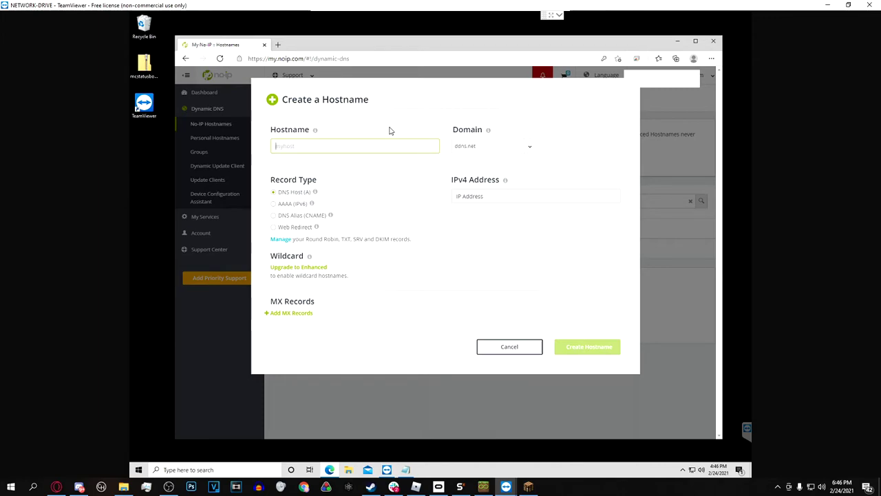
{"action": "type", "text": "..."}
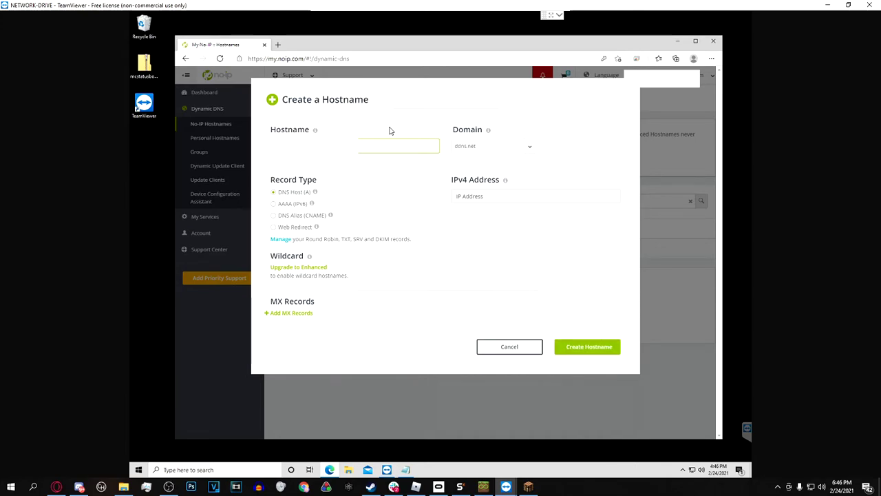
{"action": "left_click", "coordinate": [393, 124]}
Browse the free domains for the new hostname and choose ddns.net
{"action": "left_click", "coordinate": [484, 147]}
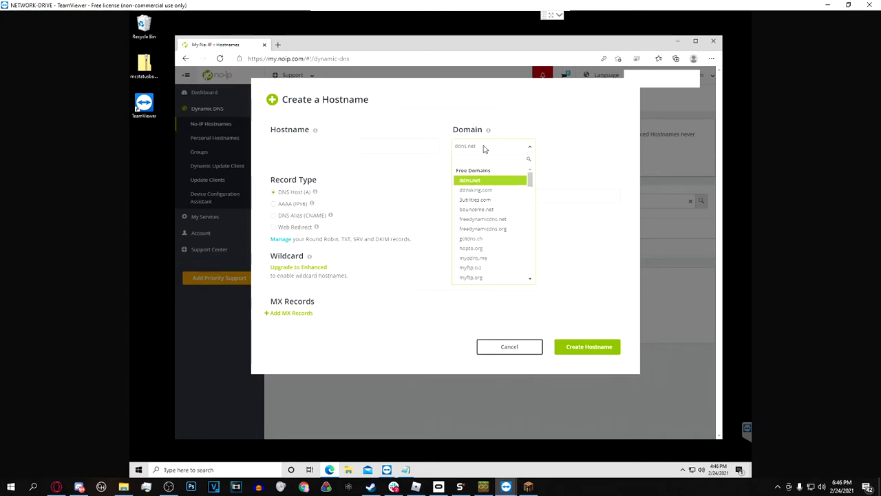
{"action": "scroll", "coordinate": [497, 194], "scroll_direction": "down", "scroll_amount": 10}
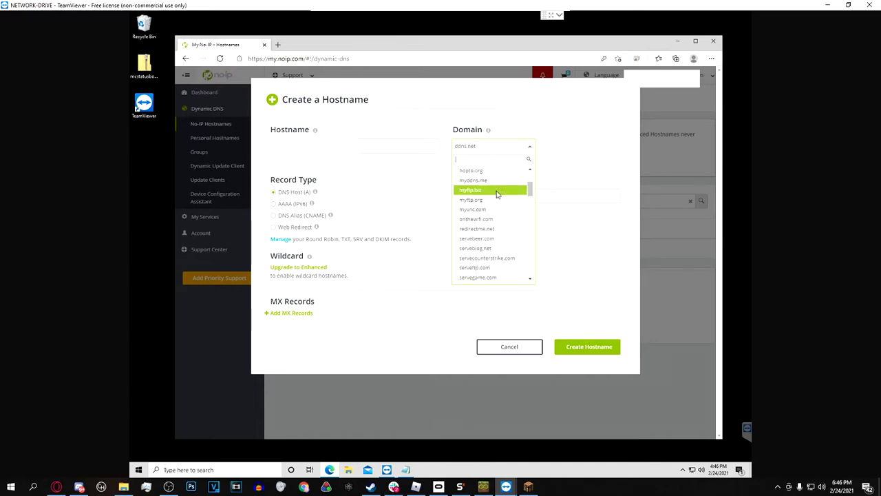
{"action": "scroll", "coordinate": [496, 192], "scroll_direction": "up", "scroll_amount": 10}
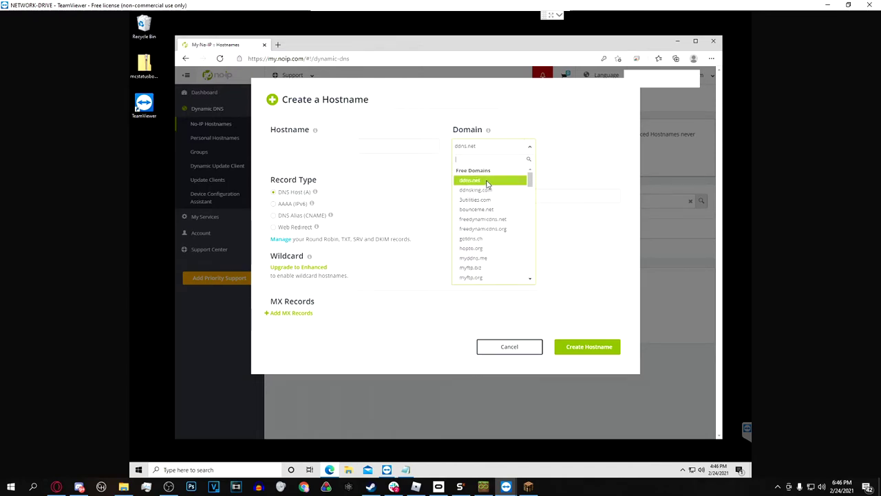
{"action": "left_click", "coordinate": [486, 181]}
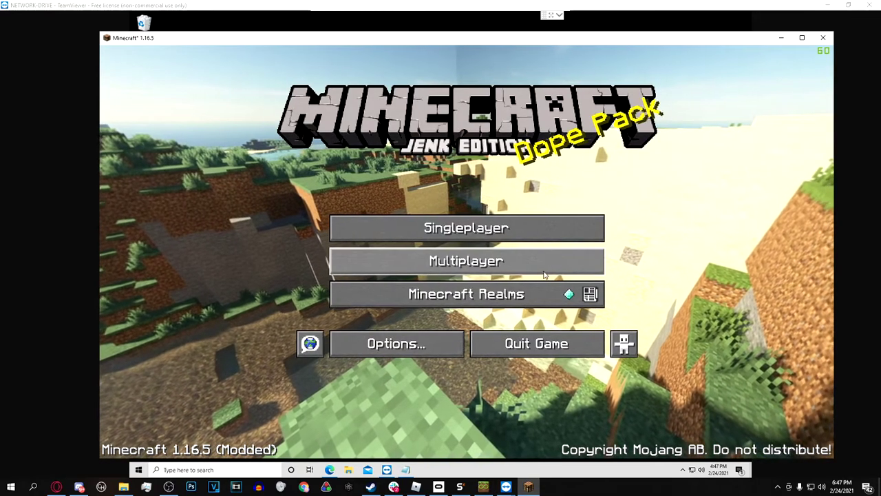
Add a multiplayer server in Minecraft, entering the hostname created on No-IP with .ddns.net and a colon as the server address
{"action": "left_click", "coordinate": [527, 262]}
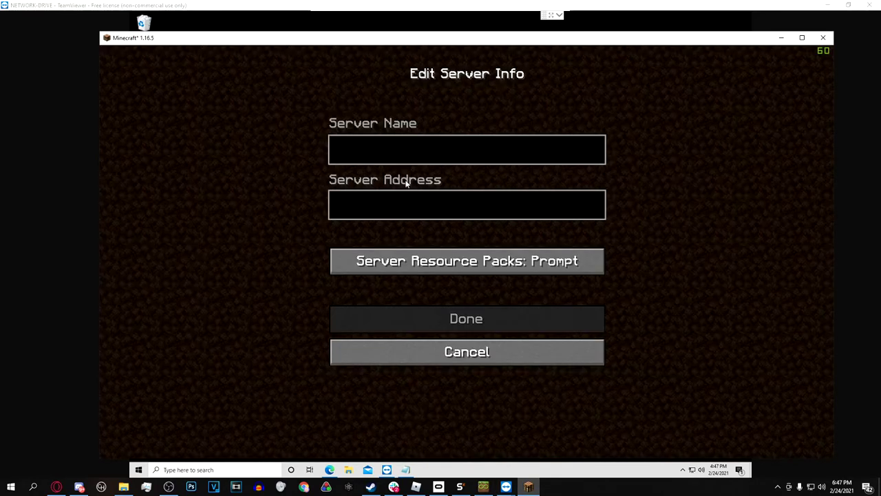
{"action": "left_click", "coordinate": [373, 202]}
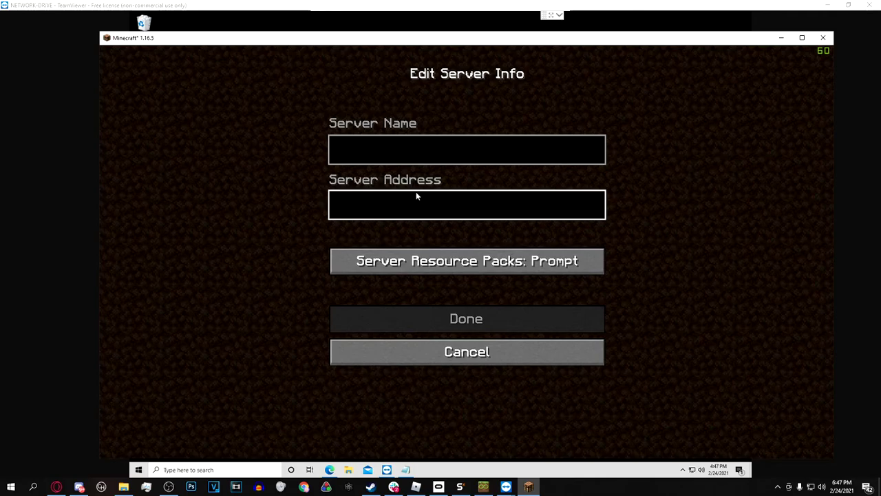
{"action": "left_click", "coordinate": [295, 19]}
{"action": "left_click", "coordinate": [328, 469]}
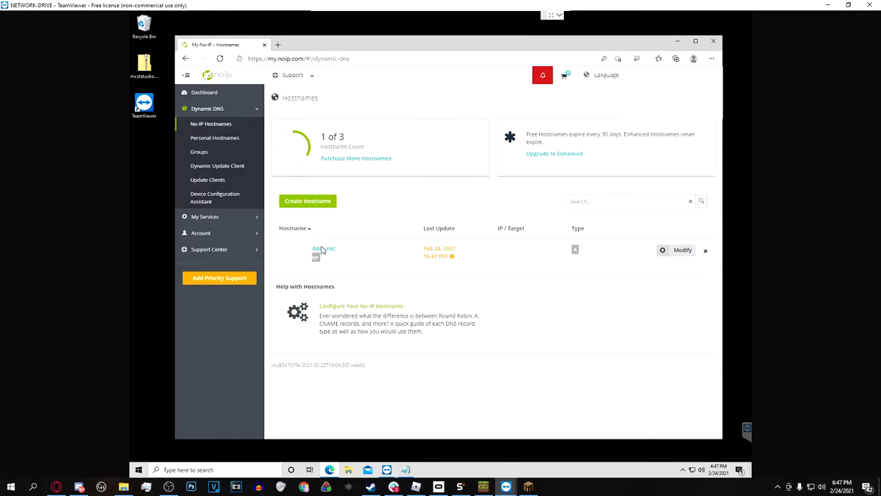
{"action": "left_click", "coordinate": [528, 487]}
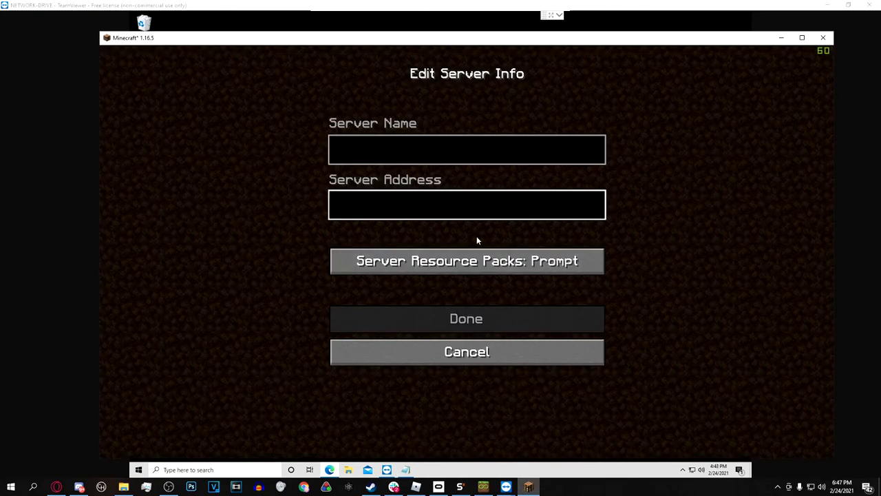
{"action": "type", "text": ".ddns.net"}
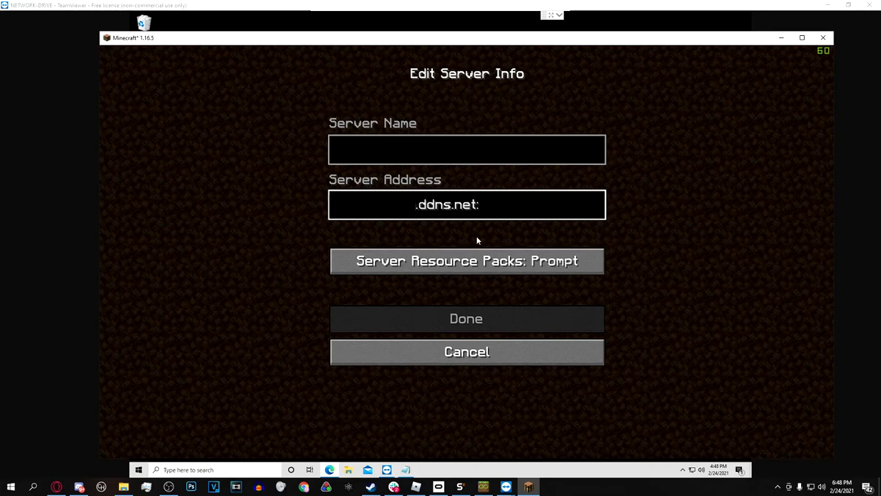
{"action": "type", "text": ":6464"}
{"action": "key", "text": "BackSpace"}
{"action": "key", "text": "BackSpace"}
{"action": "key", "text": "BackSpace"}
{"action": "key", "text": "BackSpace"}
Name the server entry "minecraft server" and save it to the multiplayer list
{"action": "left_click", "coordinate": [490, 161]}
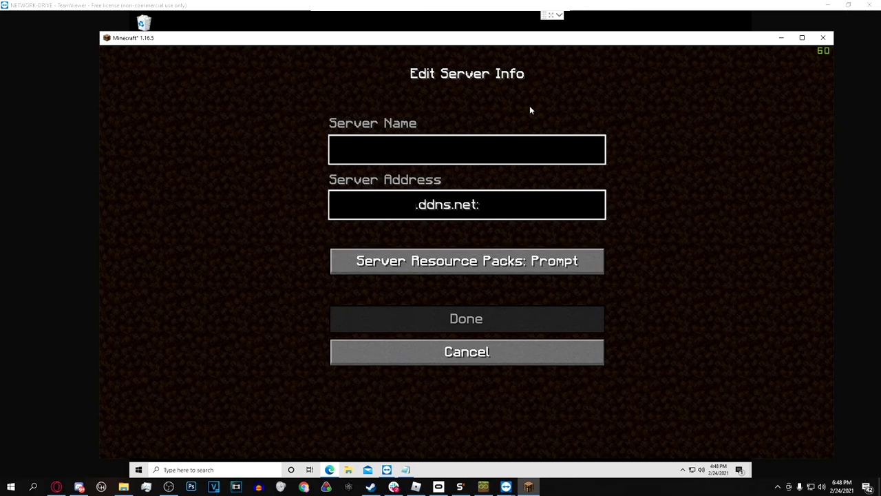
{"action": "type", "text": "minecrad"}
{"action": "key", "text": "BackSpace"}
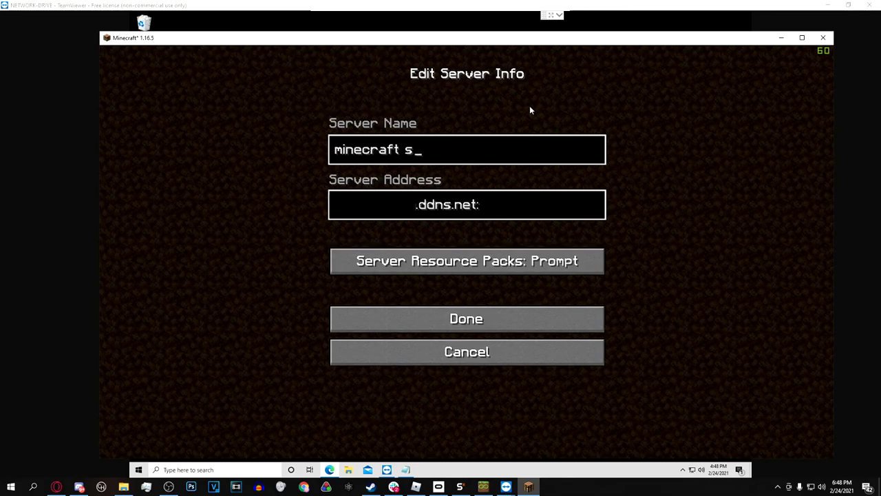
{"action": "type", "text": "ever"}
{"action": "key", "text": "BackSpace"}
{"action": "key", "text": "BackSpace"}
{"action": "key", "text": "BackSpace"}
{"action": "type", "text": "rver"}
{"action": "left_click", "coordinate": [508, 310]}
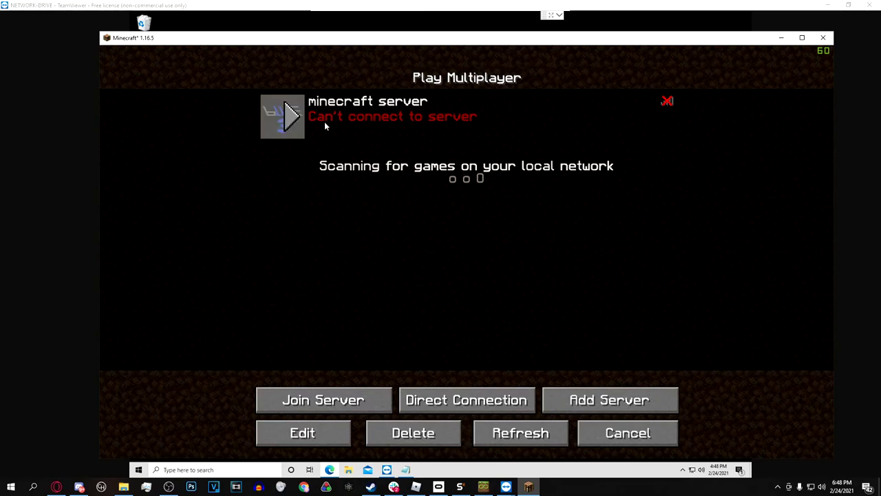
On the TeamViewer remote computer, start the Minecraft server with the start_server batch file in the Documents folder's MC Server folder
{"action": "left_click", "coordinate": [439, 18]}
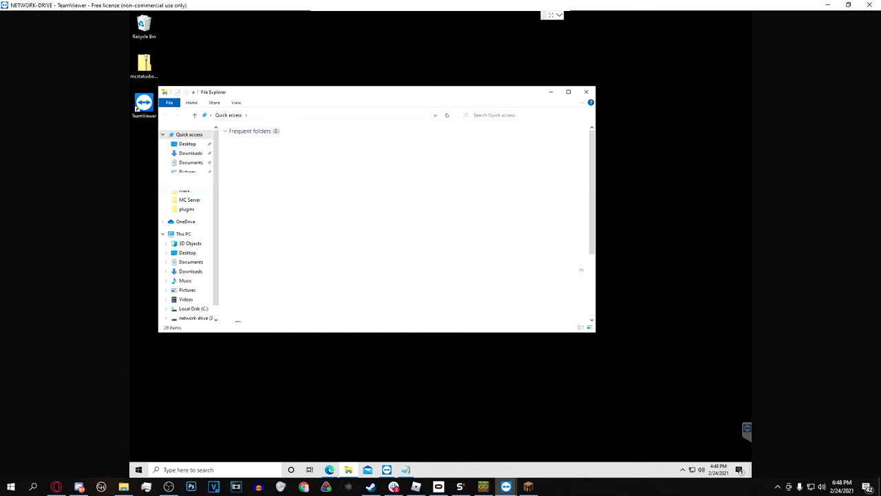
{"action": "left_click", "coordinate": [187, 162]}
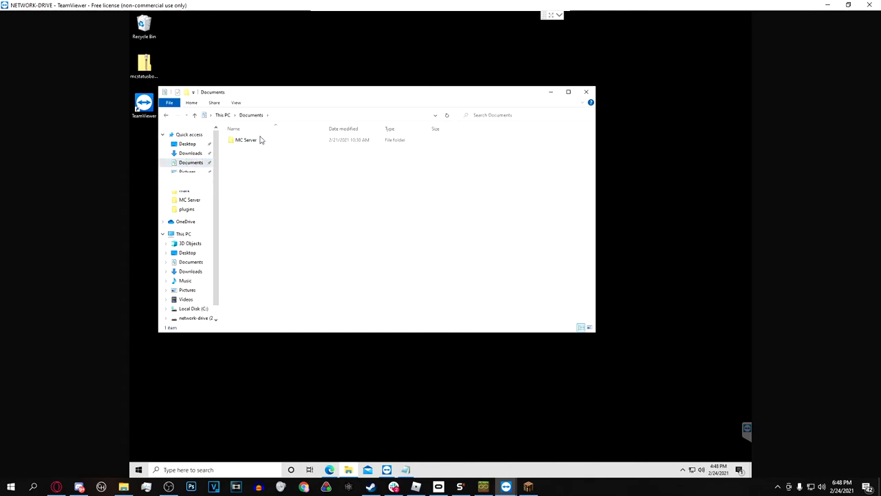
{"action": "double_click", "coordinate": [260, 140]}
{"action": "scroll", "coordinate": [259, 247], "scroll_direction": "down", "scroll_amount": 2}
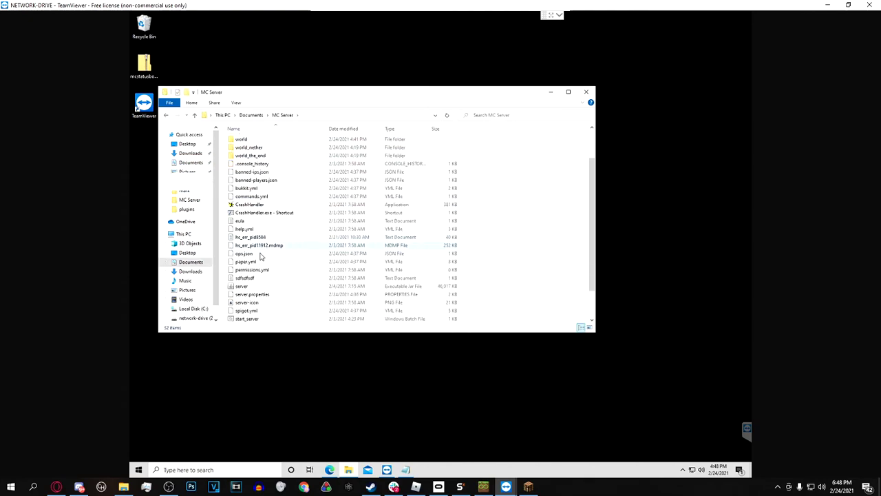
{"action": "scroll", "coordinate": [261, 257], "scroll_direction": "down", "scroll_amount": 1}
{"action": "double_click", "coordinate": [265, 296]}
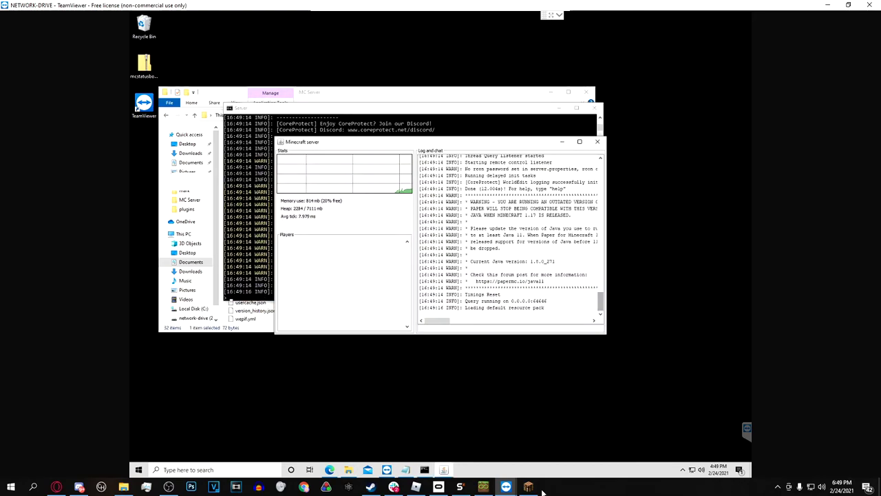
Switch to Minecraft, join the "minecraft server" entry from the multiplayer list and query the server's TPS with a chat command
{"action": "left_click", "coordinate": [529, 486]}
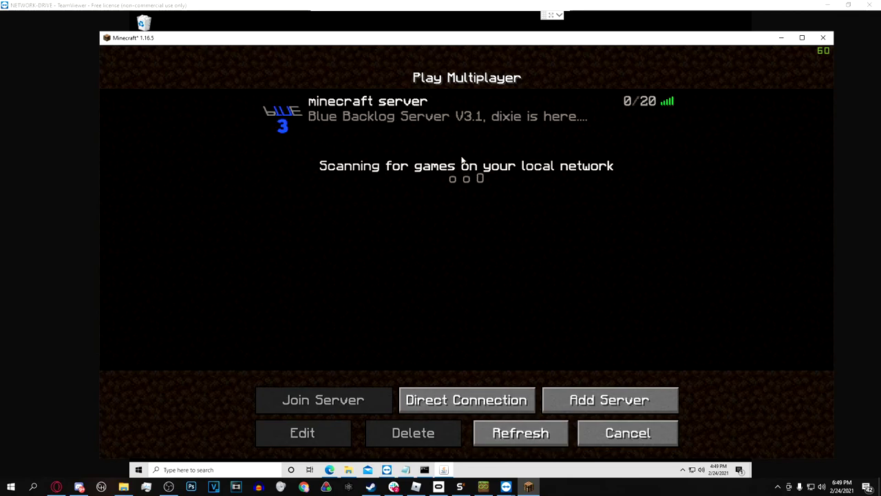
{"action": "double_click", "coordinate": [338, 117]}
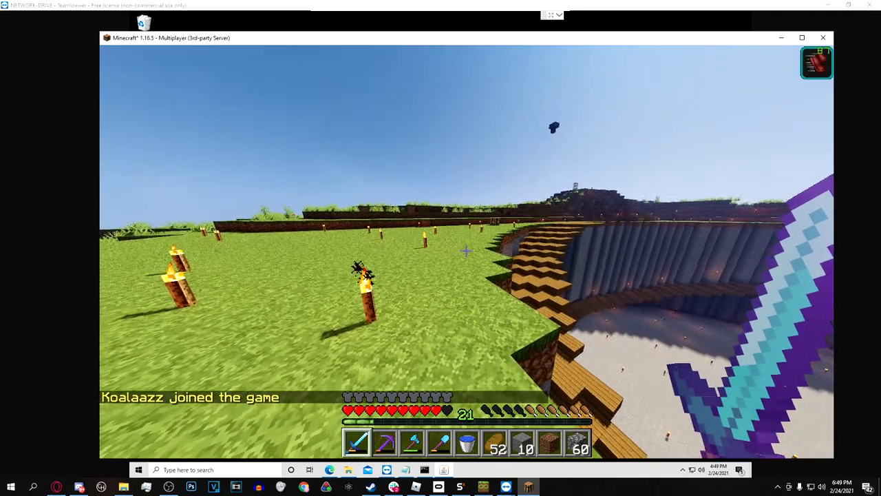
{"action": "key", "text": "slash"}
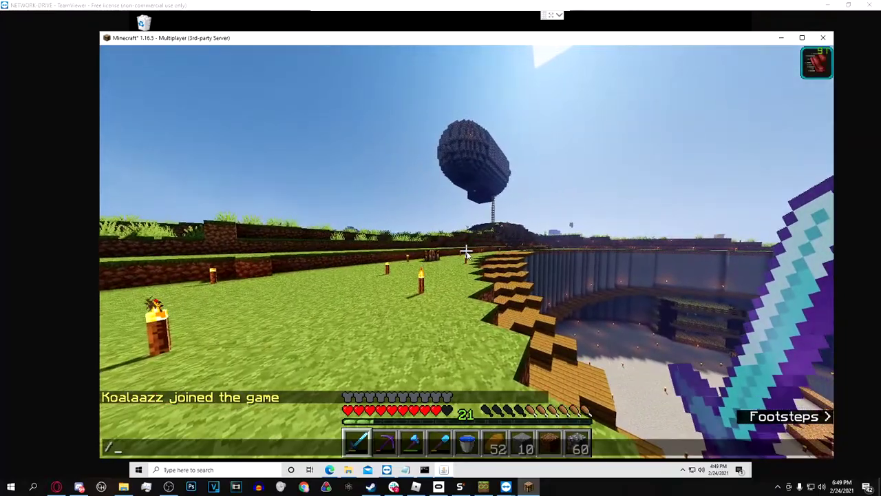
{"action": "key", "text": "e"}
{"action": "key", "text": "e"}
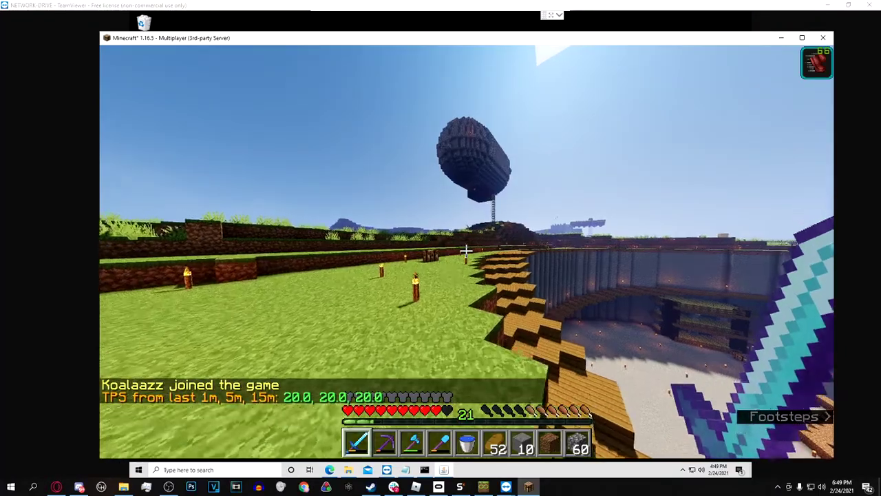
Walk along the rim of the large pit and down onto its wooden walkway to try out the server connection
{"action": "key", "text": "w"}
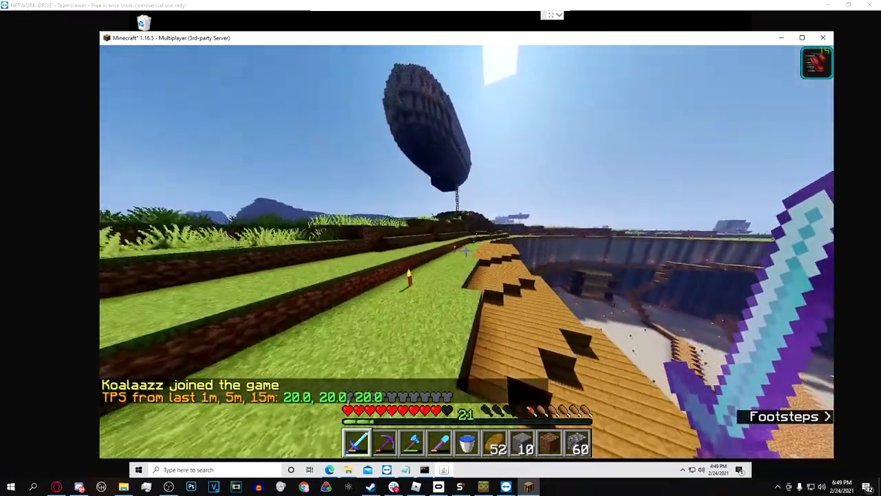
{"action": "key", "text": "w"}
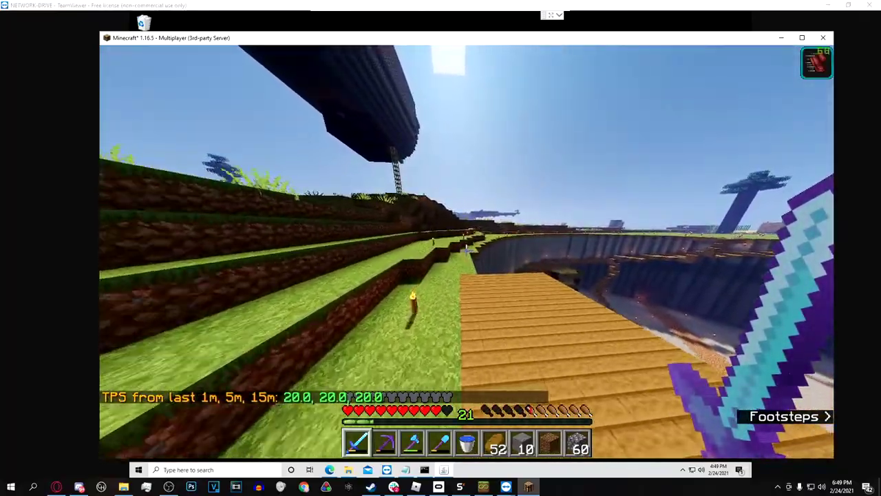
{"action": "key", "text": "w"}
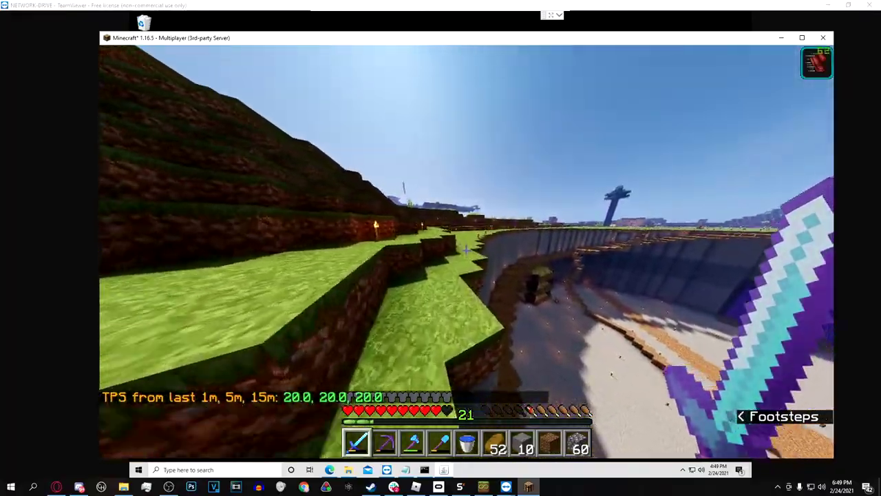
{"action": "key", "text": "w"}
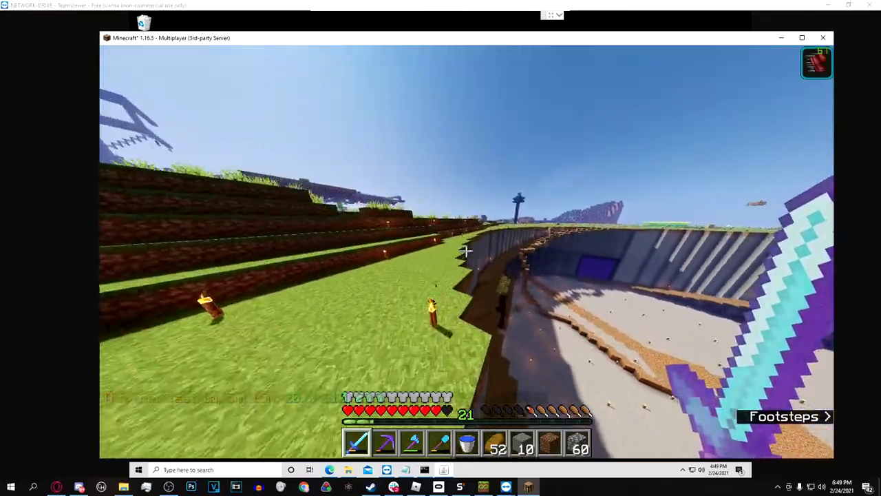
{"action": "key", "text": "w"}
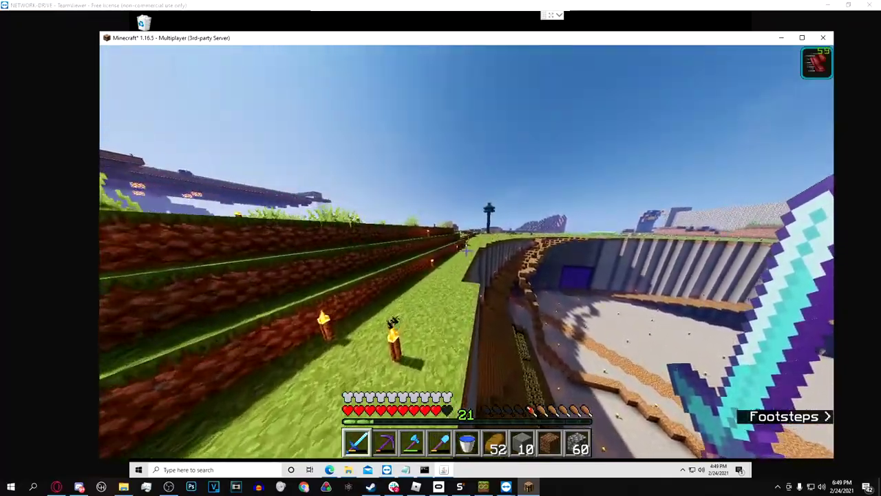
{"action": "key", "text": "w"}
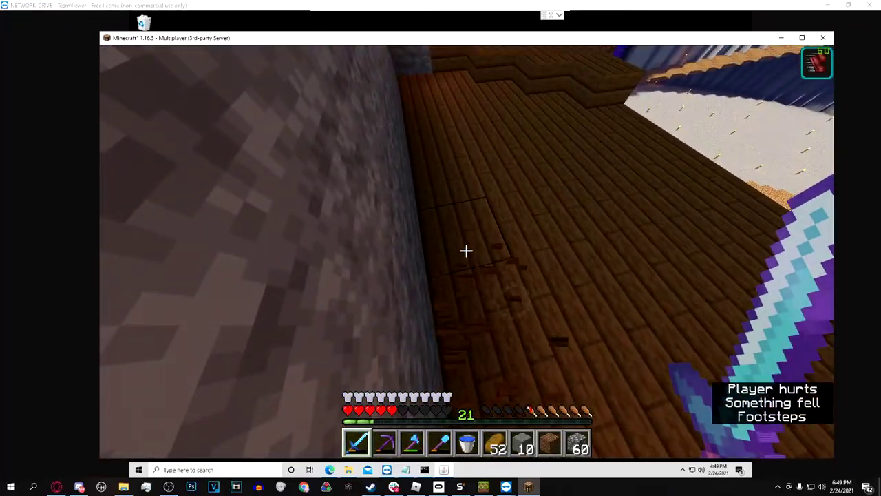
{"action": "key", "text": "5"}
{"action": "key", "text": "w"}
{"action": "scroll", "coordinate": [466, 250], "scroll_direction": "down", "scroll_amount": 2}
{"action": "scroll", "coordinate": [466, 251], "scroll_direction": "up", "scroll_amount": 1}
{"action": "right_click", "coordinate": [466, 251]}
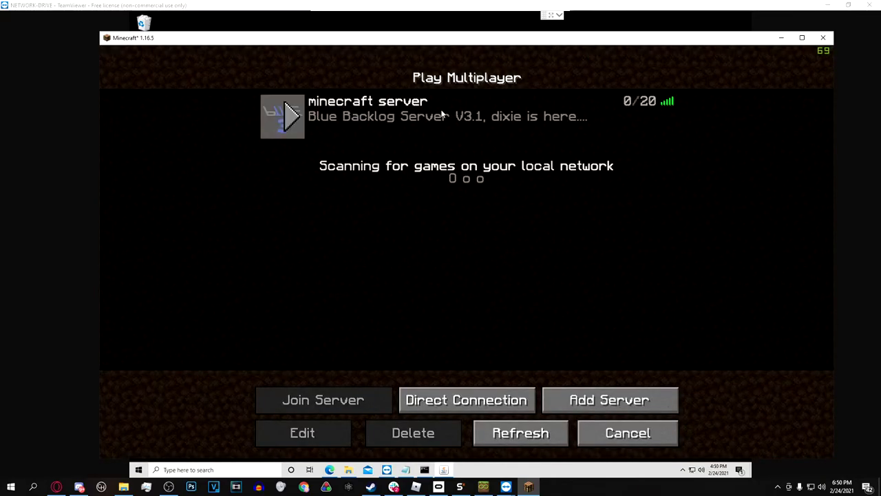
Open the "minecraft server" entry for editing, review its ddns.net server address and close the entry with its values kept
{"action": "left_click", "coordinate": [318, 435]}
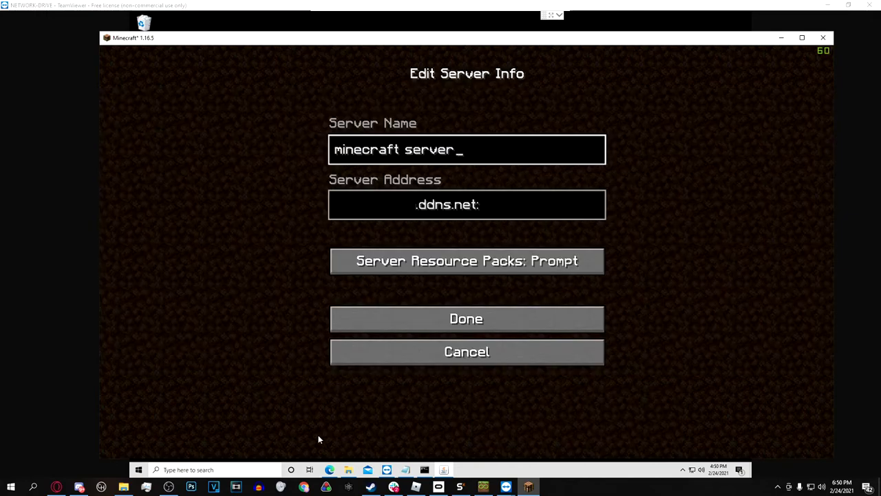
{"action": "key", "text": "Tab"}
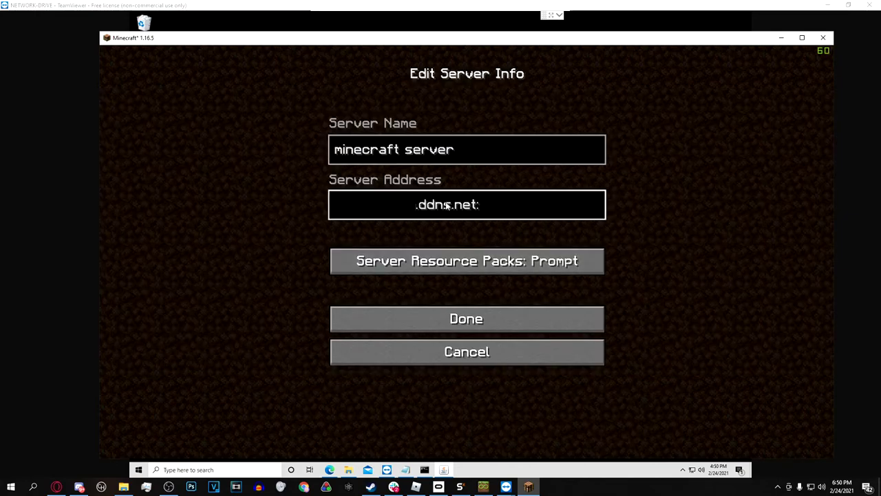
{"action": "left_click", "coordinate": [517, 324]}
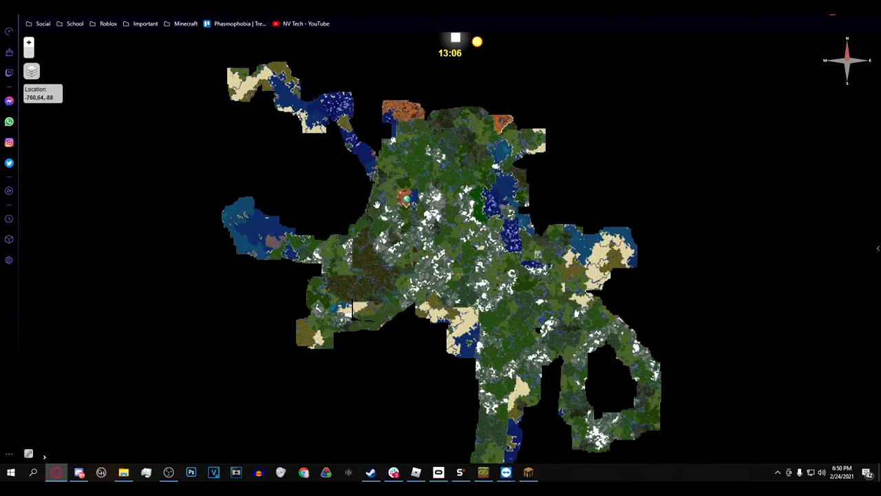
Examine the server's world map in the browser, around the round pit and the walled settlement to its west
{"action": "scroll", "coordinate": [377, 205], "scroll_direction": "up", "scroll_amount": 5}
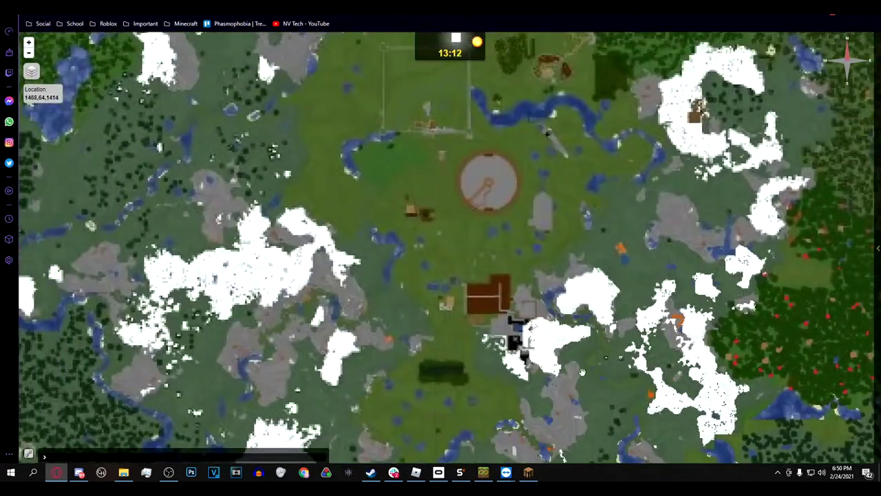
{"action": "left_click_drag", "start_coordinate": [449, 194], "coordinate": [737, 324]}
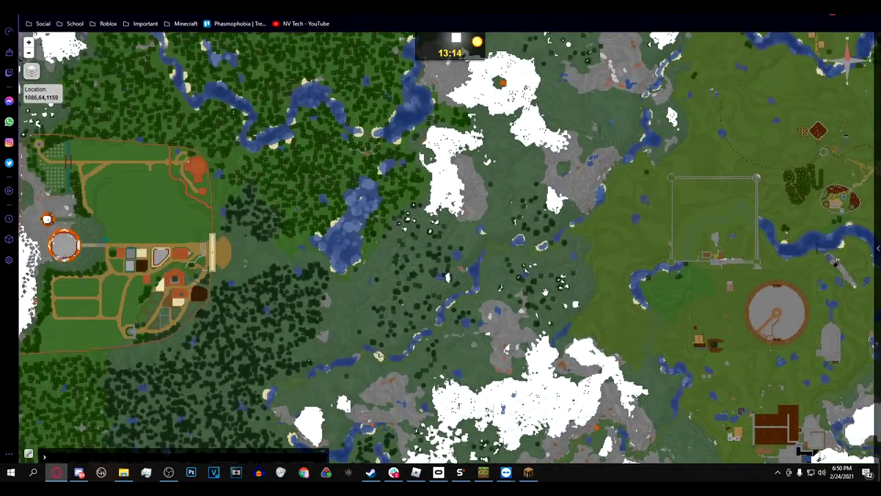
{"action": "scroll", "coordinate": [545, 294], "scroll_direction": "down", "scroll_amount": 1}
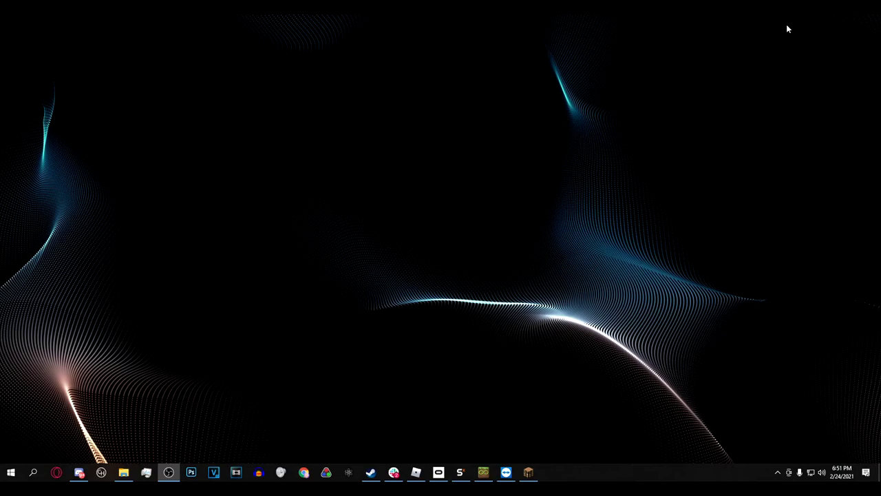